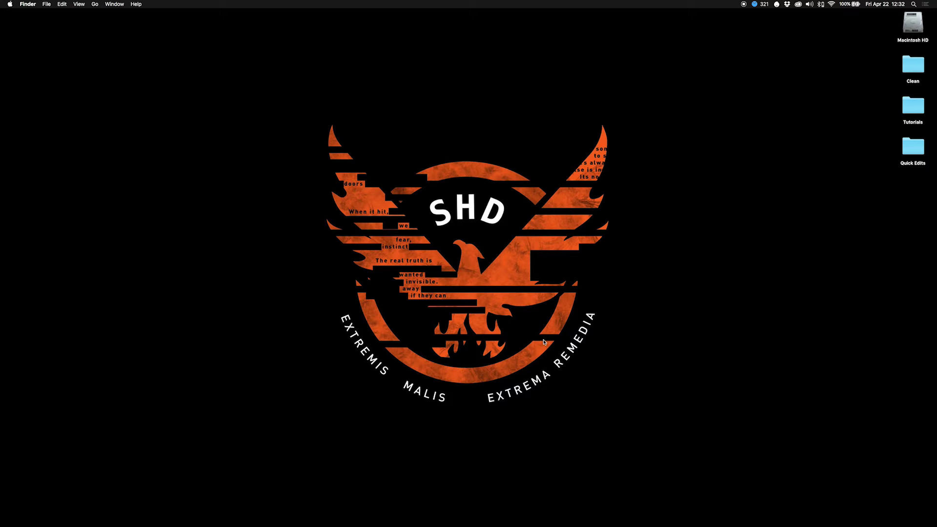
# Switch to After Effects, where the Continue composition with two clouds on cyan is open.
pyautogui.press('super+Tab')
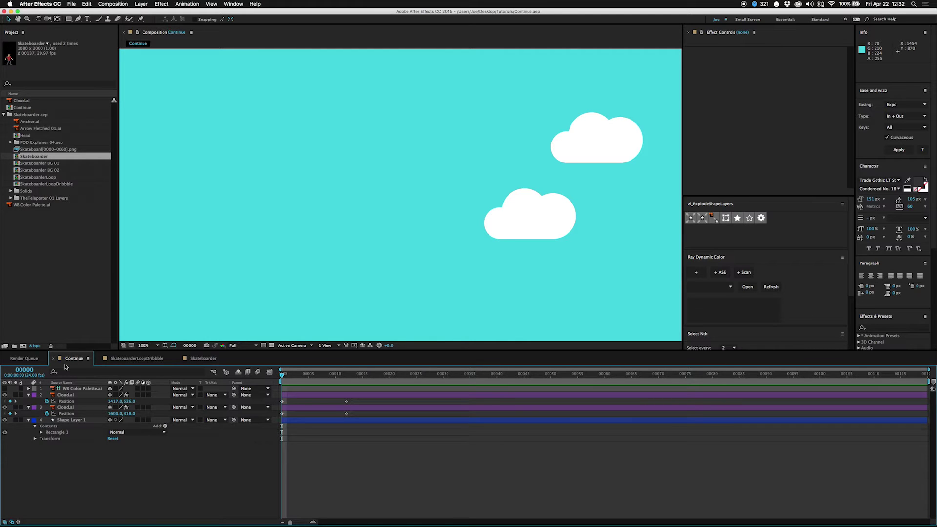
# Scrub through the Skateboarder animation, then bring up the SkateboarderLoopDribbble city composition.
pyautogui.click(200, 358)
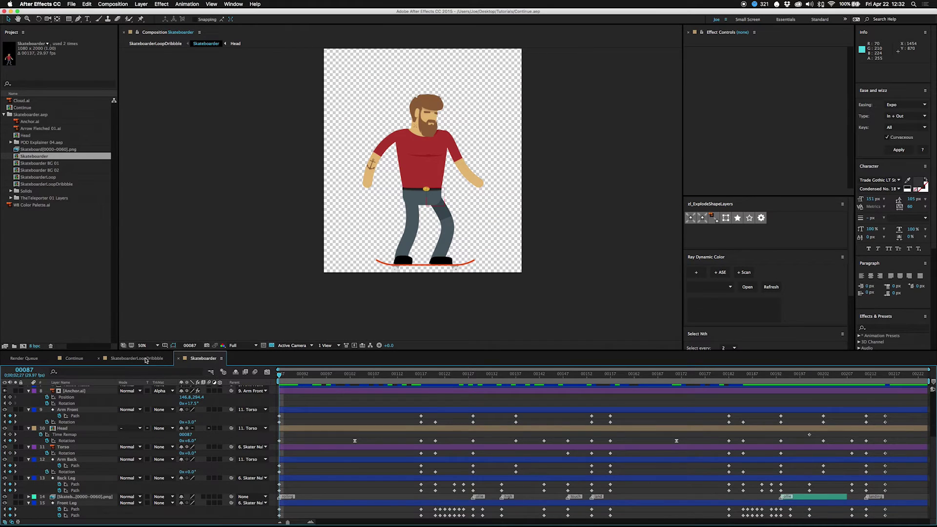
pyautogui.moveTo(298, 377); pyautogui.dragTo(324, 379)
pyautogui.click(132, 359)
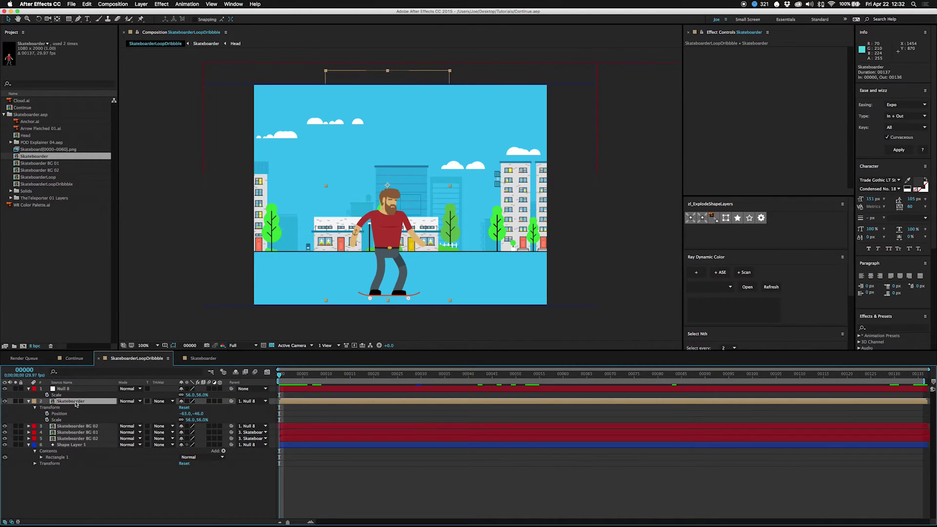
# Enable Time Remap on Skateboarder, move its end keyframe to about frame 33, and preview.
pyautogui.press('super+alt+t')
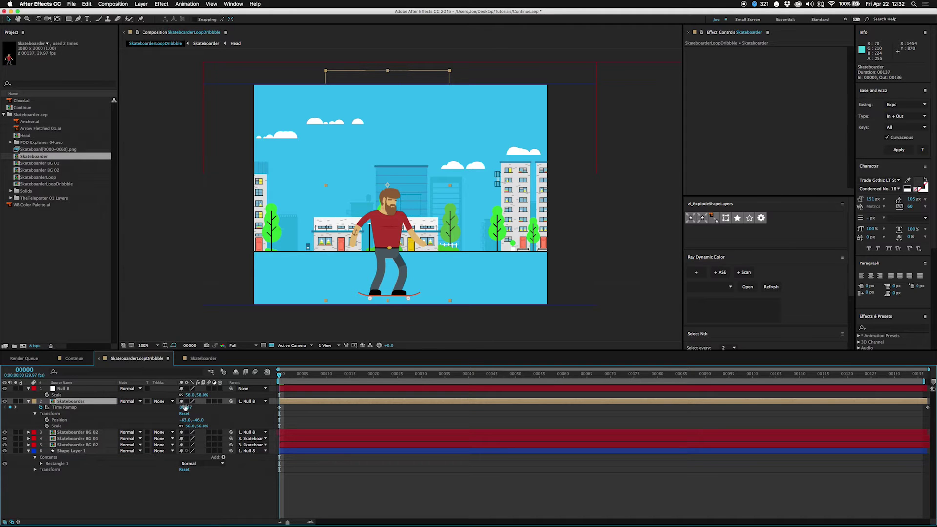
pyautogui.moveTo(928, 409); pyautogui.dragTo(433, 425)
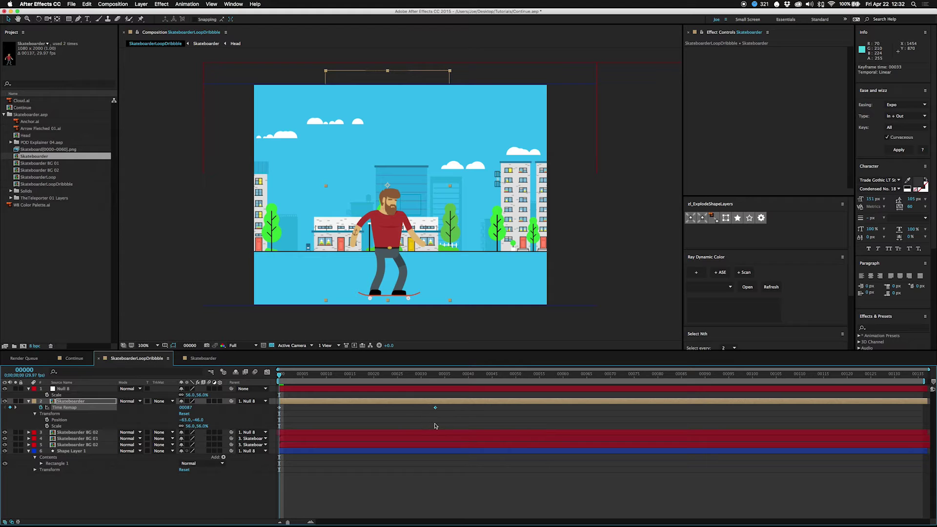
pyautogui.press('space')
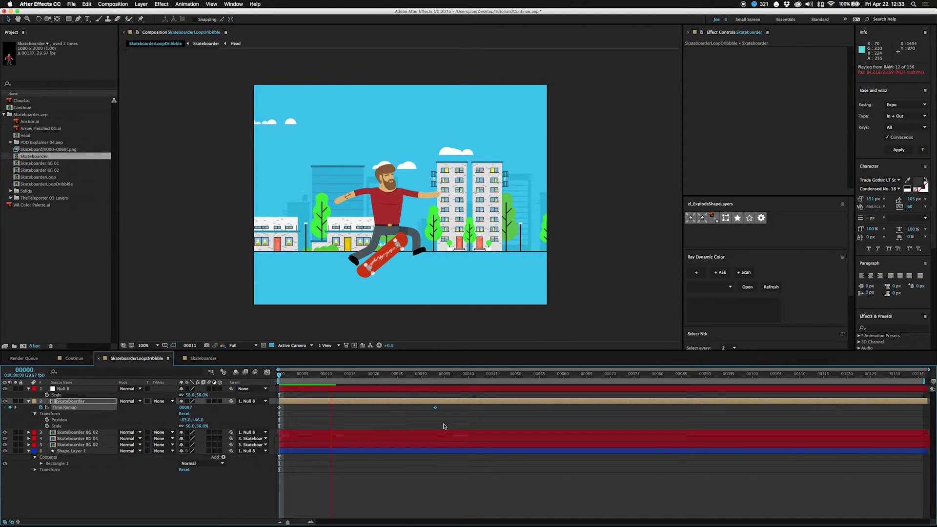
pyautogui.press('space')
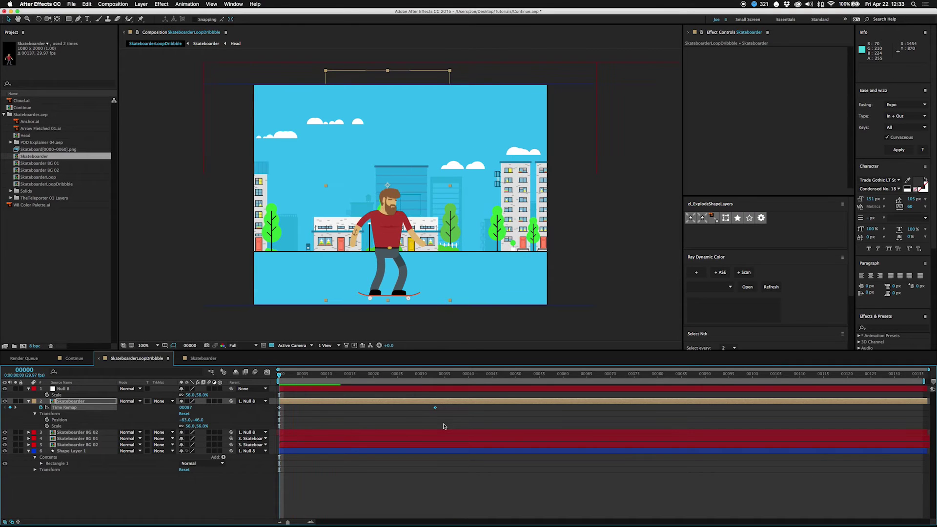
# Hide the background building layers and show only Skateboarder's modified properties.
pyautogui.keyDown('alt'); pyautogui.click(41, 407); pyautogui.keyUp('alt')
pyautogui.click(28, 401)
pyautogui.moveTo(5, 408); pyautogui.dragTo(6, 421)
pyautogui.click(61, 401)
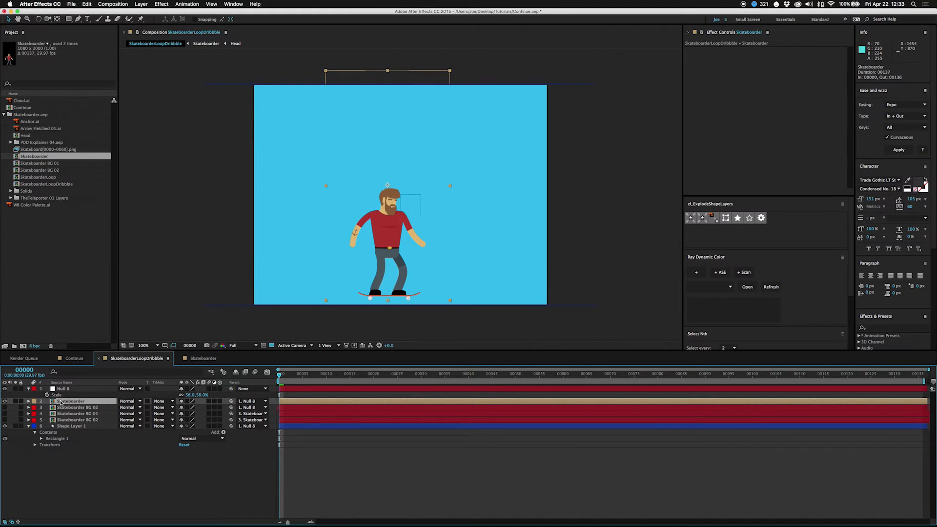
pyautogui.press('u')
pyautogui.press('u')
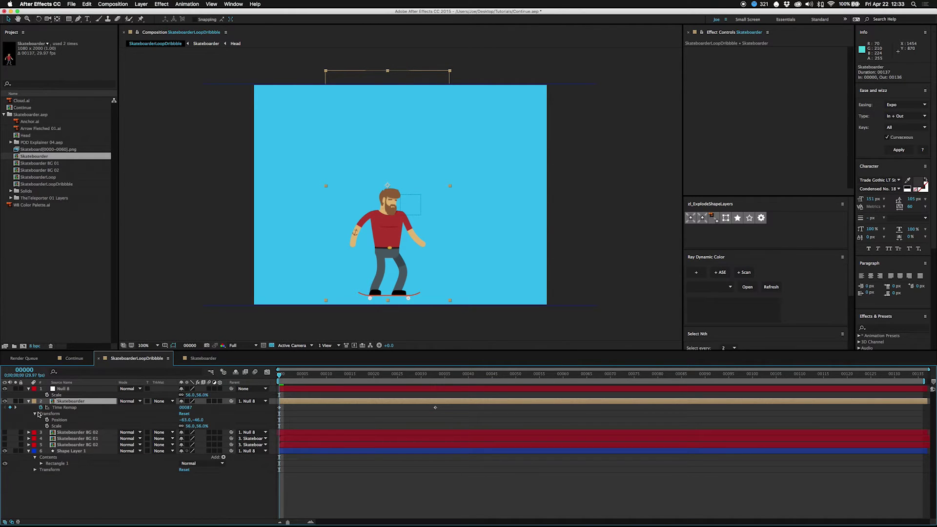
# Apply loopOut('cycle',0) to Skateboarder's Time Remap, check the looping kickflip, and open the precomp.
pyautogui.click(69, 413)
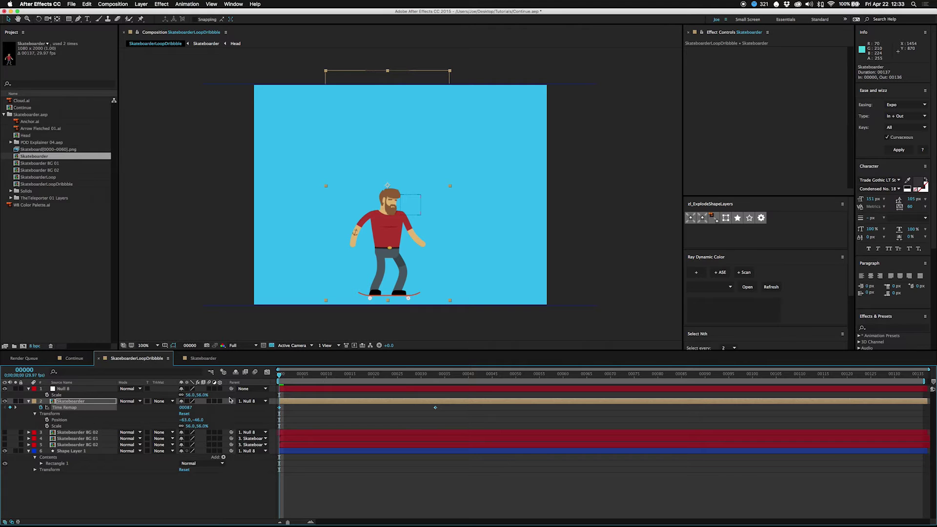
pyautogui.keyDown('alt'); pyautogui.click(41, 408); pyautogui.keyUp('alt')
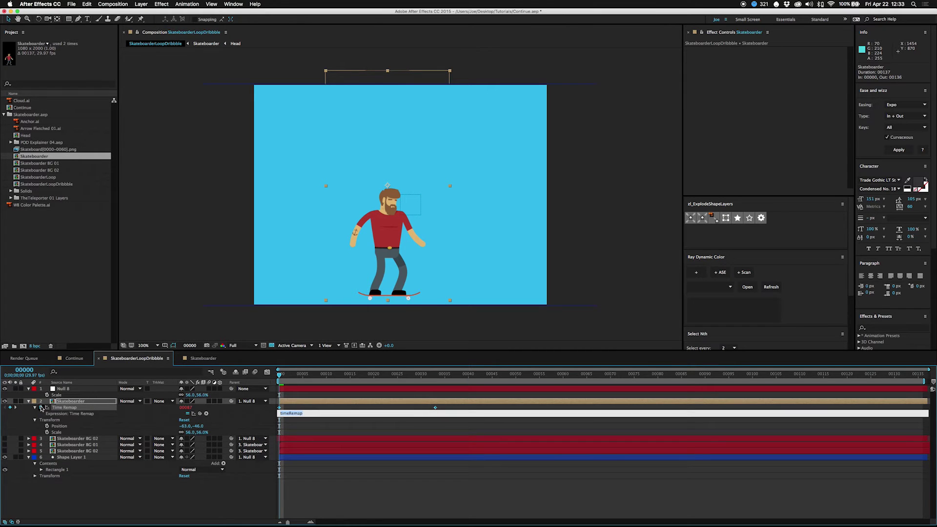
pyautogui.write("loopOut('cycle',0);")
pyautogui.press('KP_Enter')
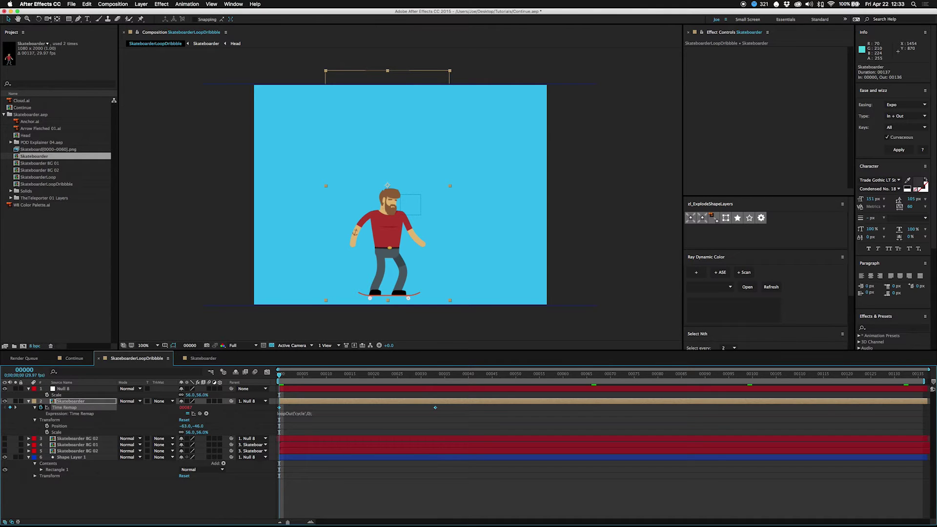
pyautogui.moveTo(364, 375); pyautogui.dragTo(430, 395)
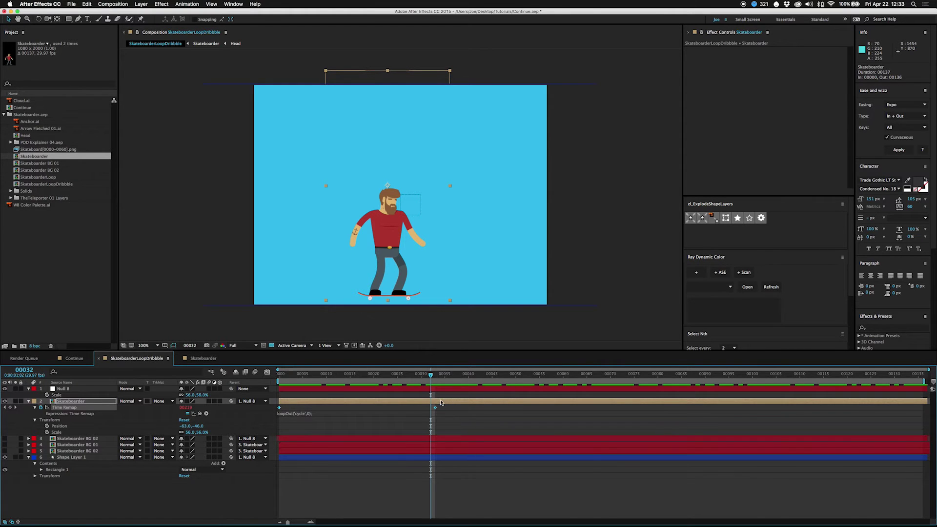
pyautogui.doubleClick(440, 402)
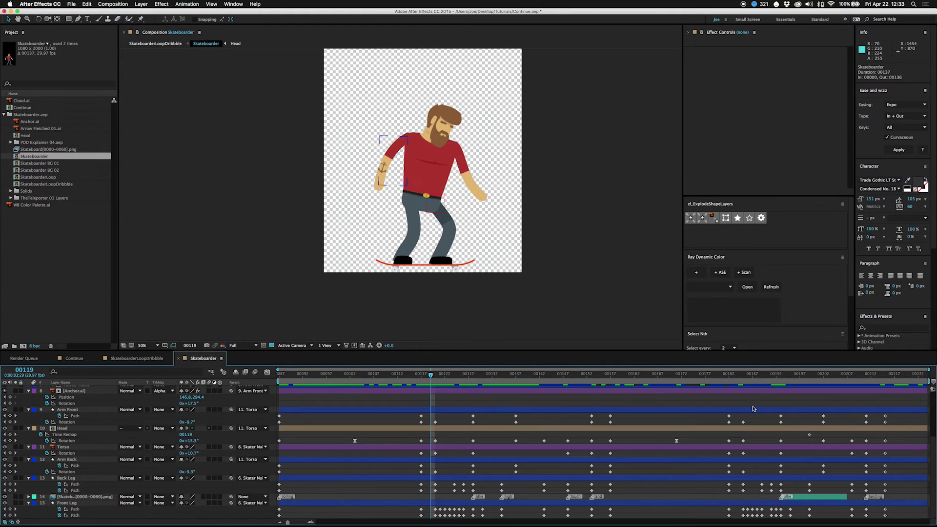
pyautogui.click(924, 375)
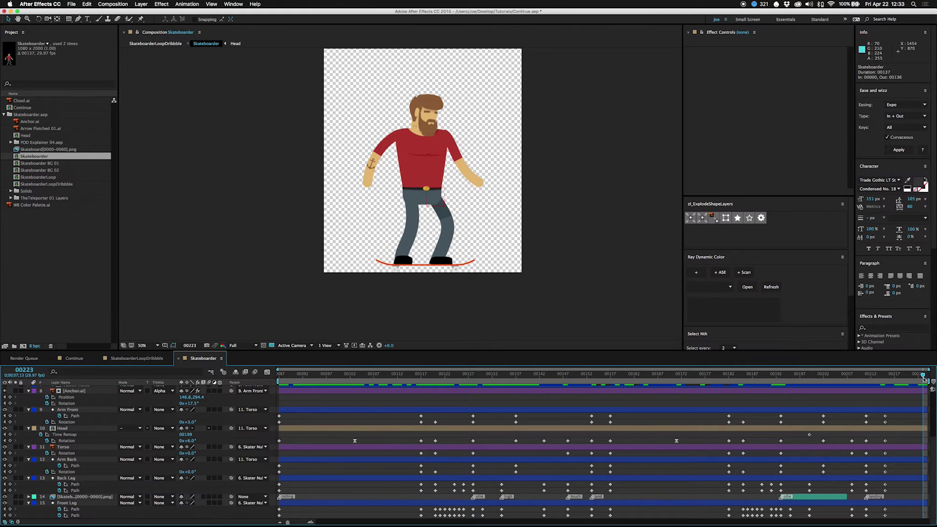
pyautogui.scroll(5, 919, 395)
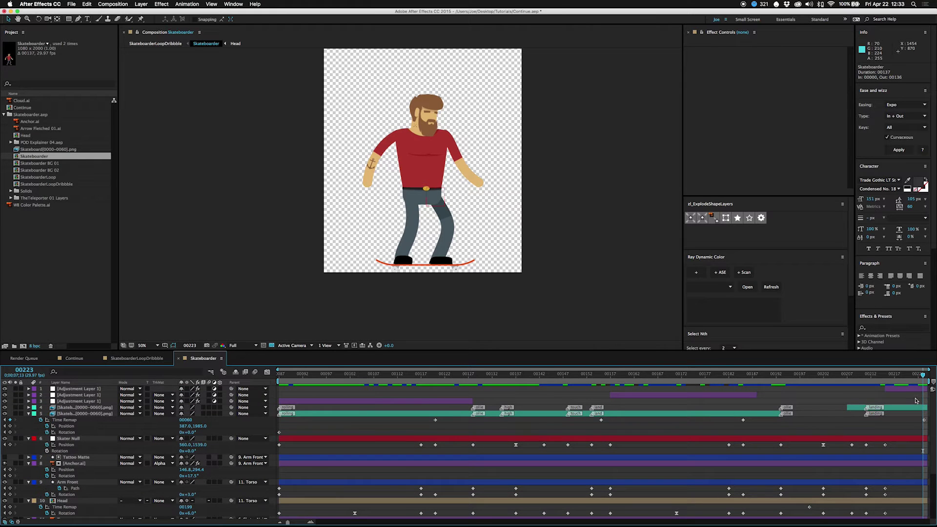
pyautogui.click(915, 389)
pyautogui.scroll(-5, 922, 469)
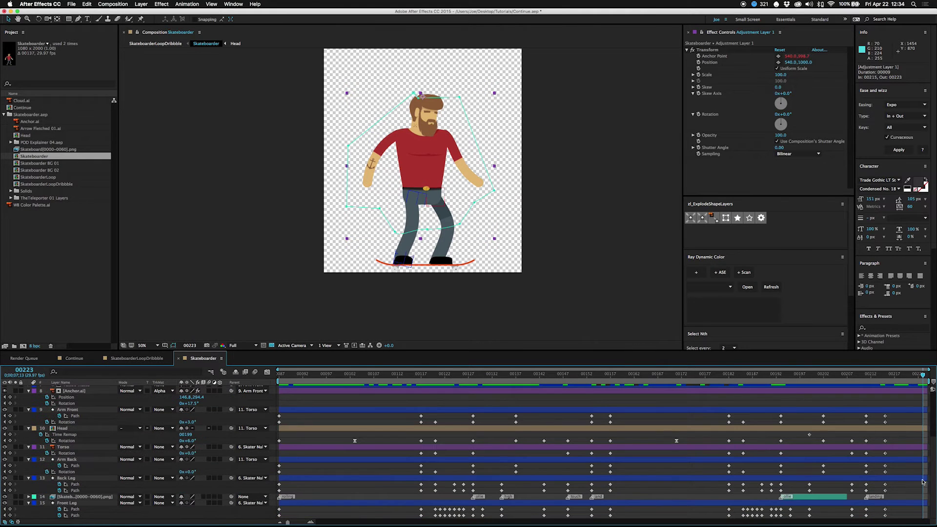
pyautogui.keyDown('shift'); pyautogui.click(926, 504); pyautogui.keyUp('shift')
pyautogui.press('super+z')
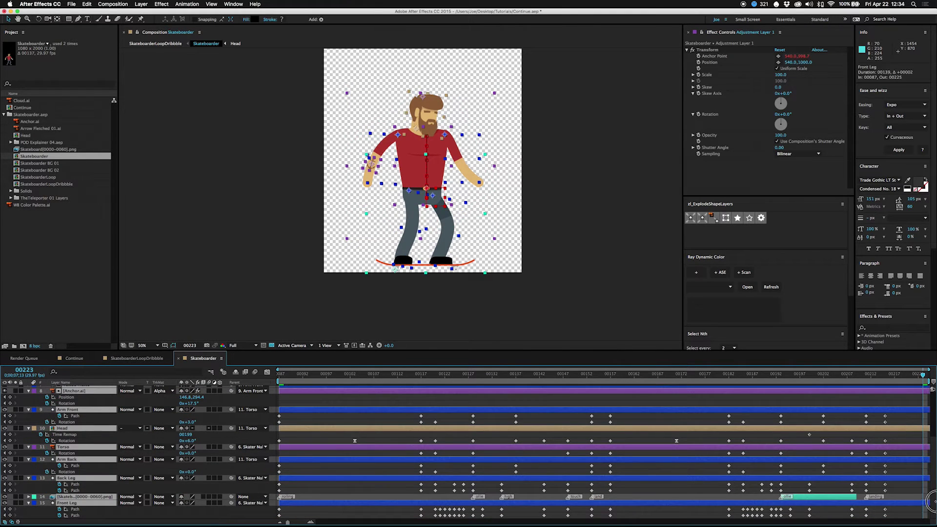
pyautogui.keyDown('super'); pyautogui.click(831, 497); pyautogui.keyUp('super')
pyautogui.scroll(3, 862, 457)
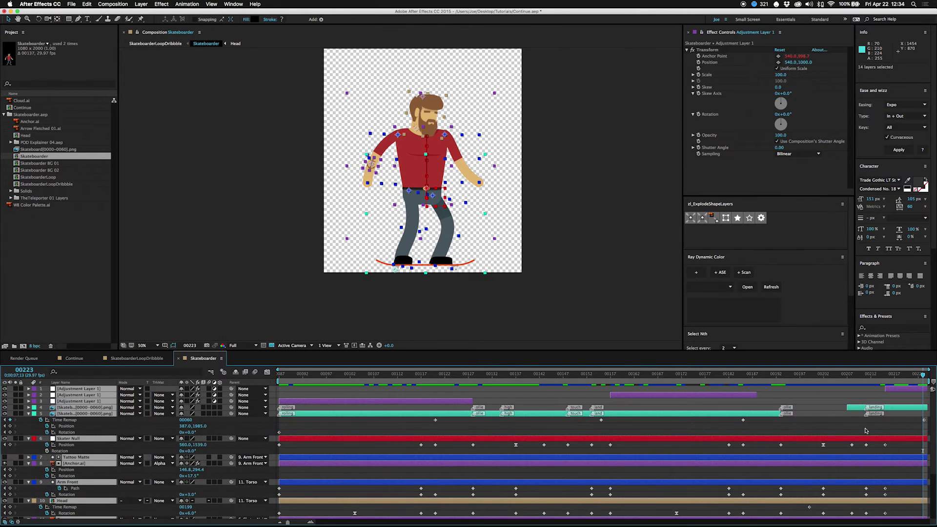
pyautogui.keyDown('super'); pyautogui.click(765, 414); pyautogui.keyUp('super')
pyautogui.keyDown('super'); pyautogui.click(750, 396); pyautogui.keyUp('super')
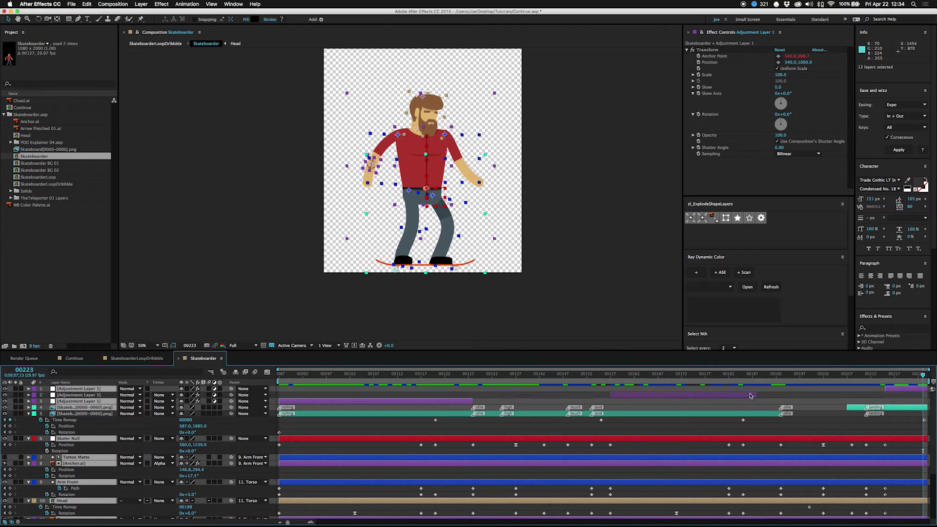
pyautogui.keyDown('super'); pyautogui.click(430, 400); pyautogui.keyUp('super')
pyautogui.scroll(-3, 863, 420)
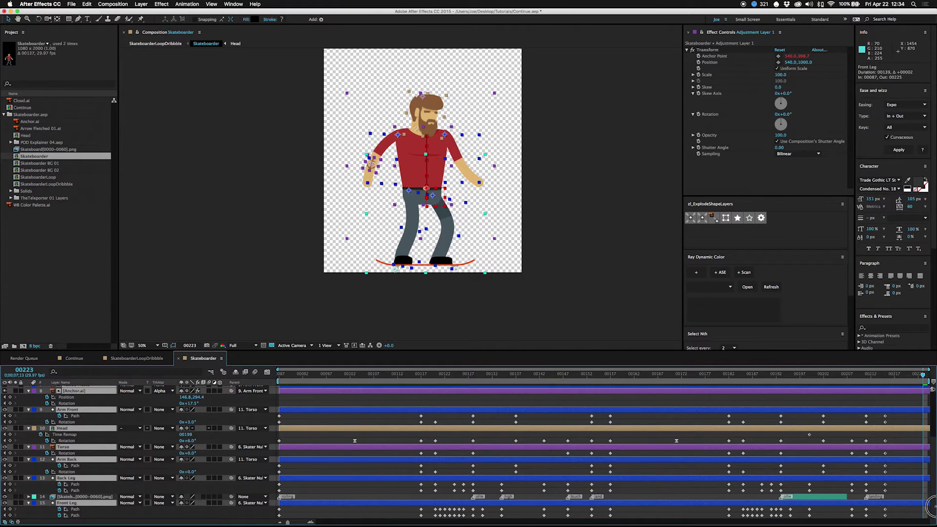
pyautogui.scroll(3, 888, 466)
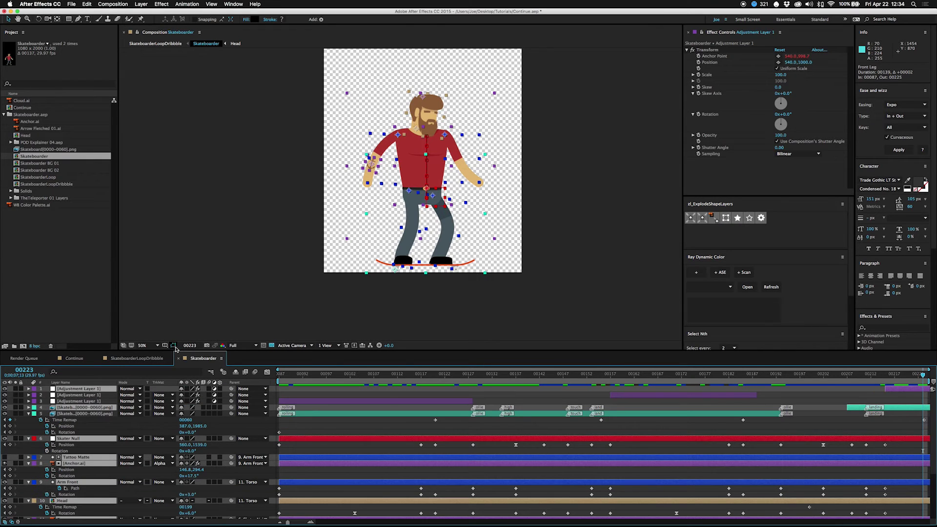
pyautogui.click(147, 358)
pyautogui.moveTo(432, 377)
pyautogui.mouseDown()
pyautogui.moveTo(445, 377)
pyautogui.moveTo(415, 378)
pyautogui.moveTo(476, 376)
pyautogui.moveTo(444, 375)
pyautogui.mouseUp()
pyautogui.press('space')
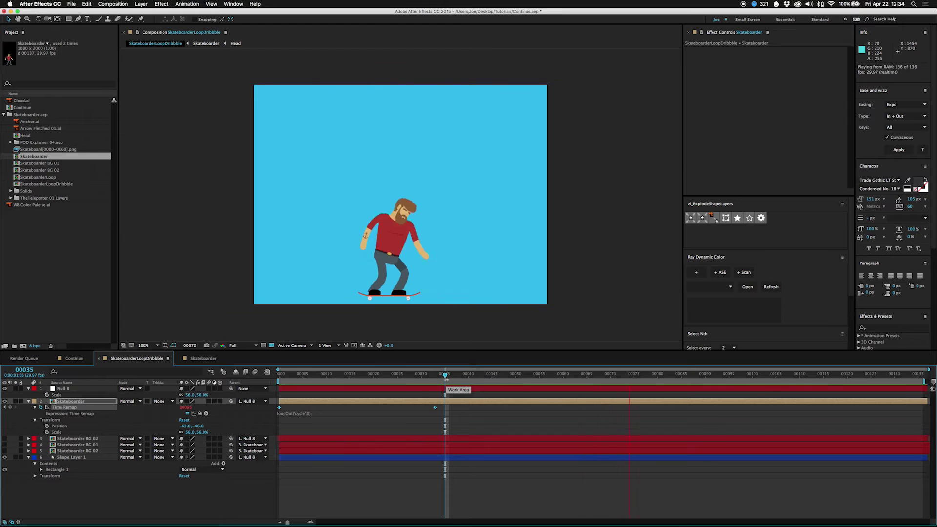
pyautogui.press('space')
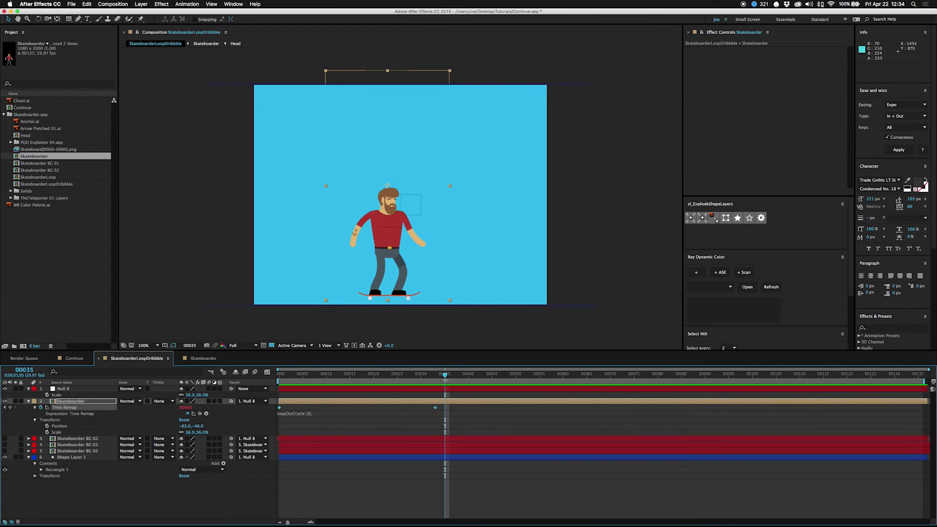
# Return to the Continue composition and preview the two clouds drifting left.
pyautogui.click(73, 359)
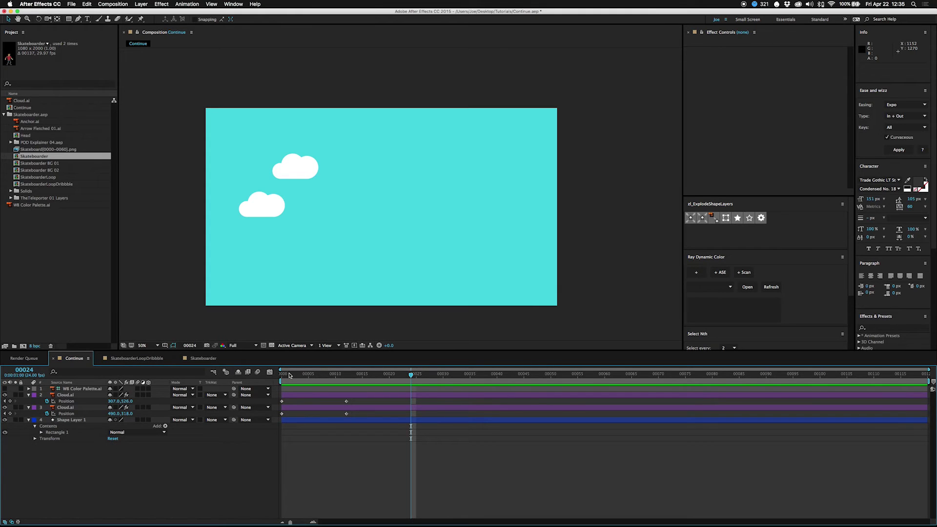
pyautogui.moveTo(288, 376)
pyautogui.mouseDown()
pyautogui.moveTo(354, 385)
pyautogui.moveTo(281, 386)
pyautogui.mouseUp()
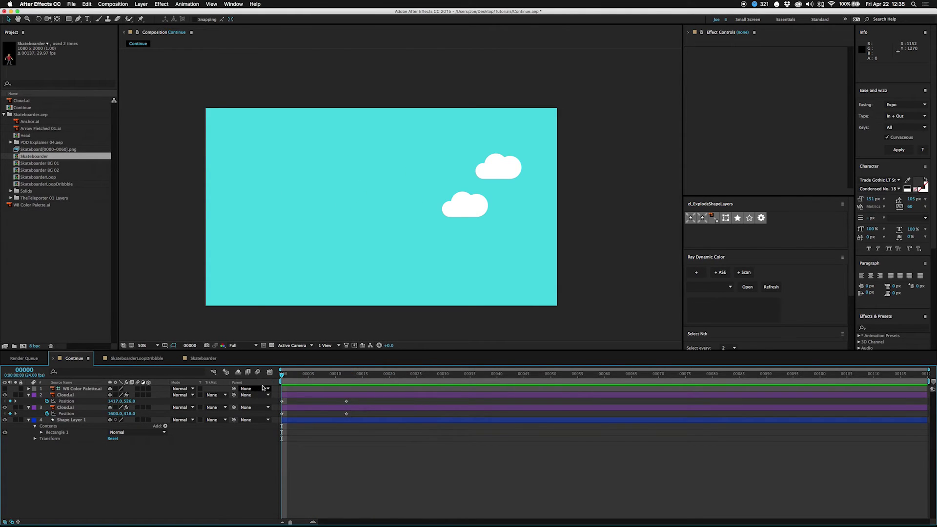
pyautogui.press('space')
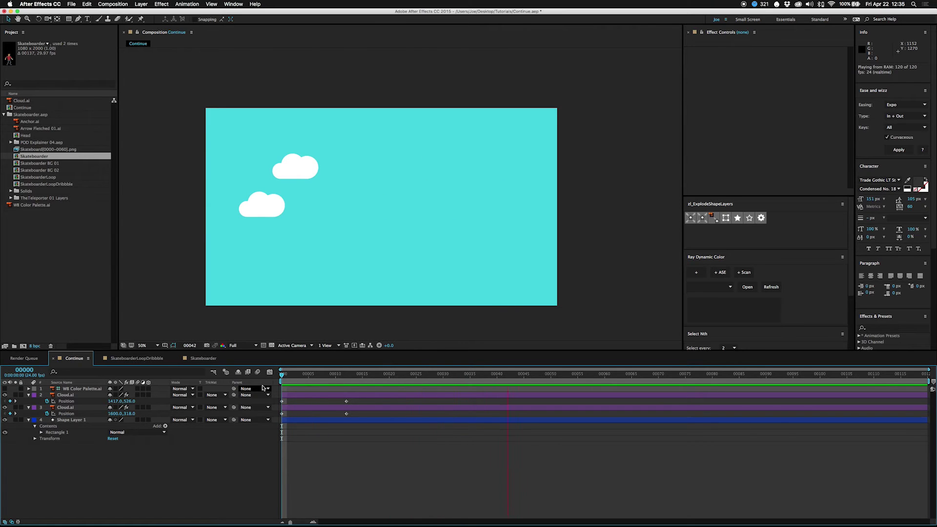
pyautogui.press('space')
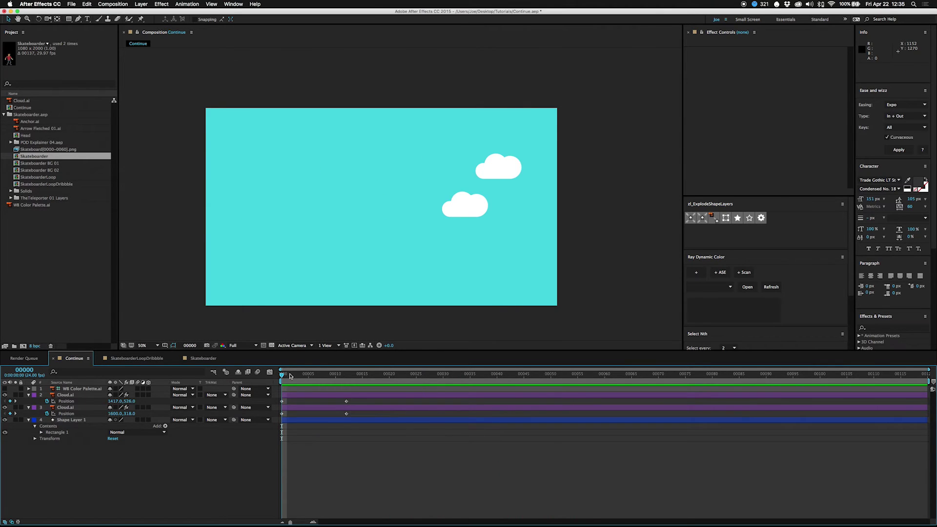
pyautogui.moveTo(290, 376); pyautogui.dragTo(405, 375)
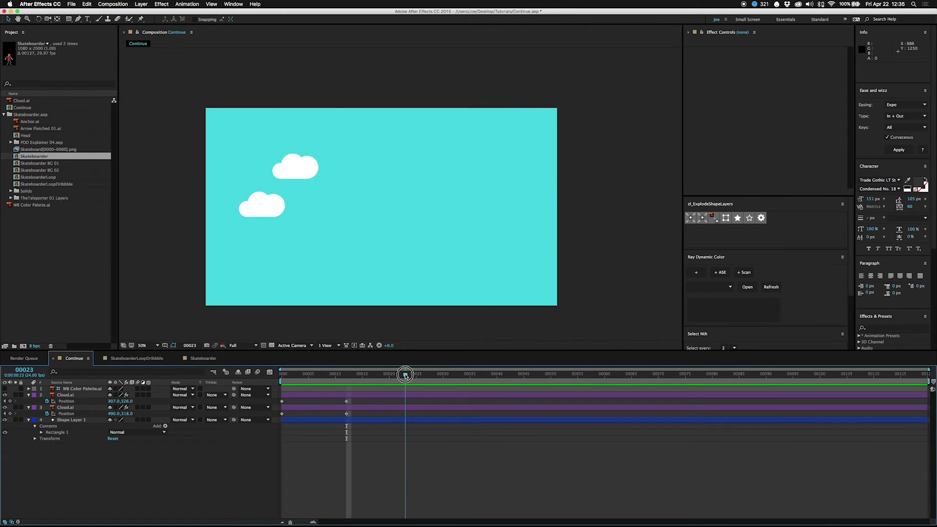
# Give the lower cloud's Position a loopOut('continue') expression and preview its continuing drift.
pyautogui.click(250, 213)
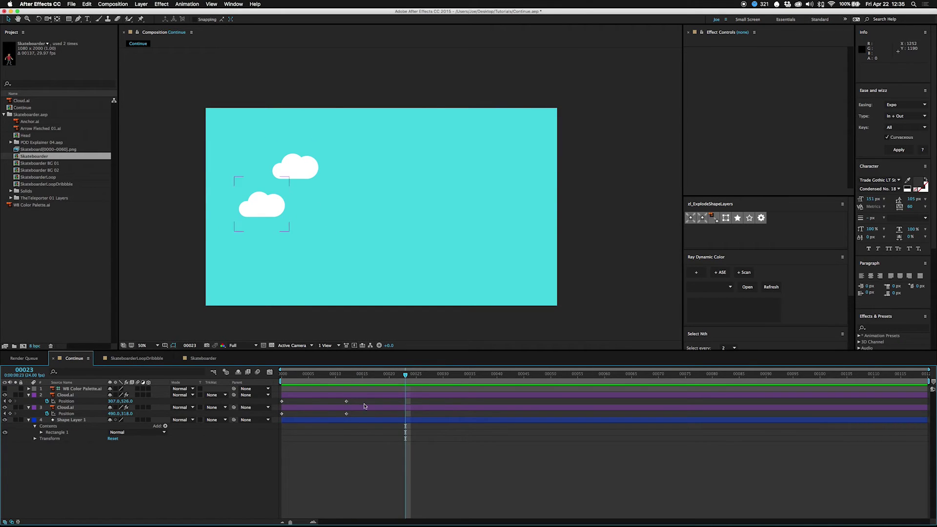
pyautogui.keyDown('alt'); pyautogui.click(47, 402); pyautogui.keyUp('alt')
pyautogui.moveTo(128, 407); pyautogui.dragTo(123, 414)
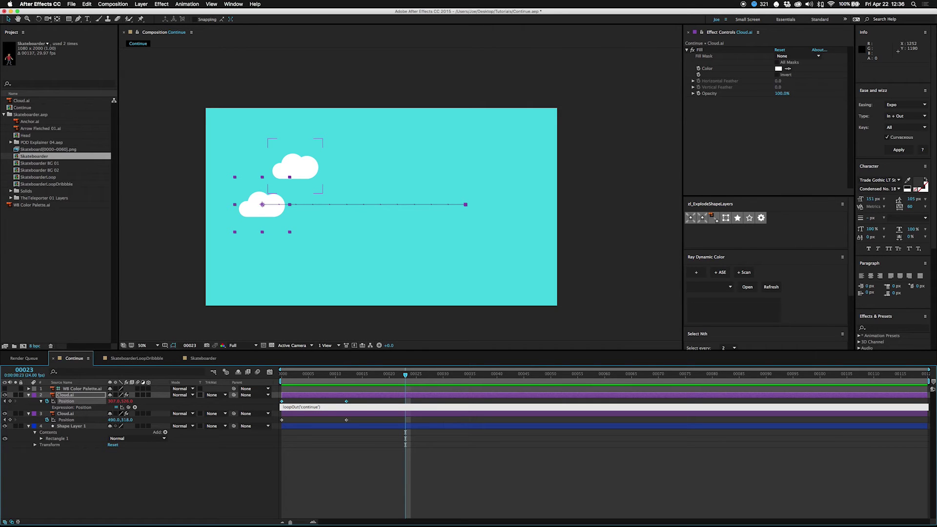
pyautogui.write(';')
pyautogui.press('super+a')
pyautogui.hotkey('ctrl', 'c')
pyautogui.press('KP_Enter')
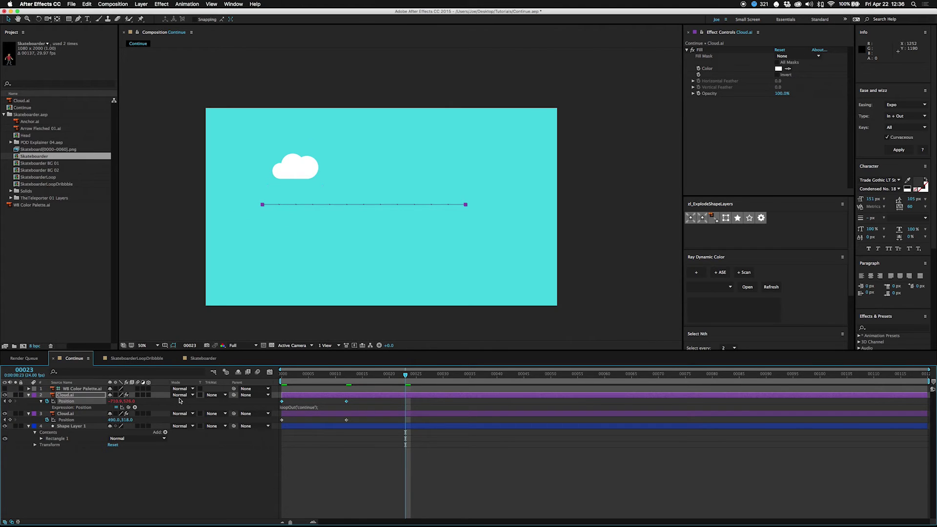
pyautogui.moveTo(402, 376); pyautogui.dragTo(281, 378)
pyautogui.press('space')
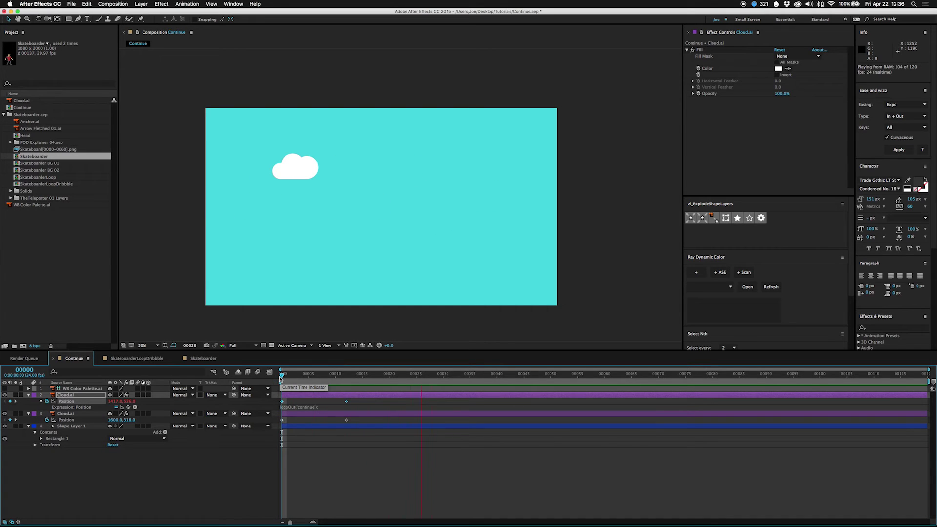
pyautogui.press('space')
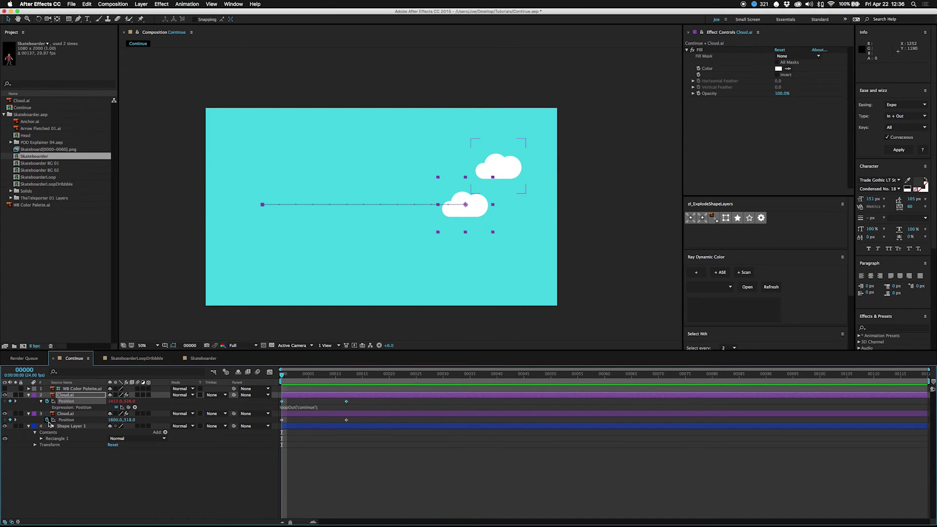
# Paste the same loopOut('continue') expression onto the other cloud's Position.
pyautogui.keyDown('alt'); pyautogui.click(47, 420); pyautogui.keyUp('alt')
pyautogui.hotkey('ctrl', 'v')
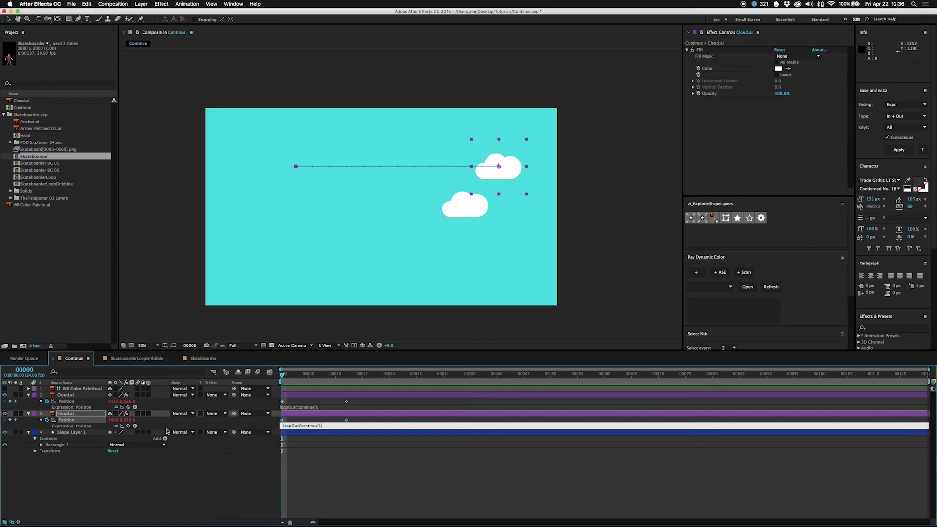
pyautogui.press('KP_Enter')
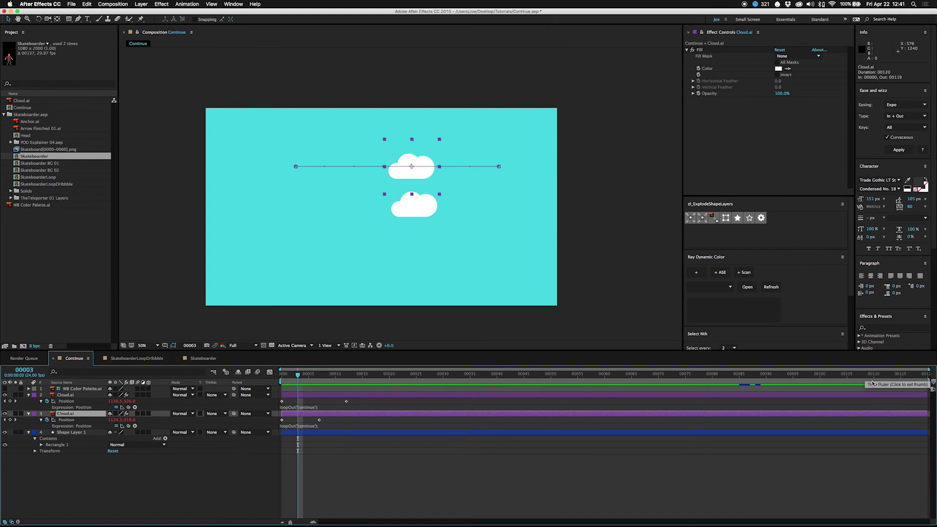
# Set the lower cloud's second Position keyframe X value to 200.
pyautogui.doubleClick(346, 402)
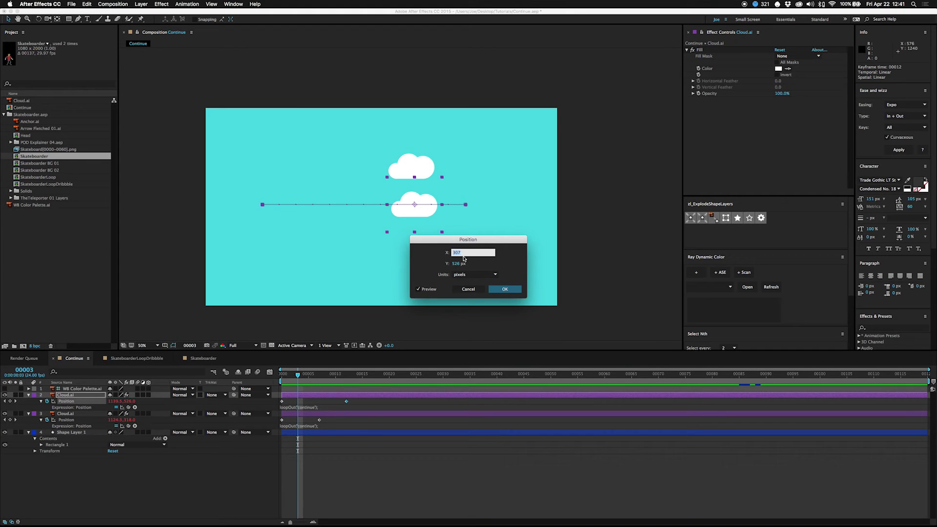
pyautogui.write('200')
pyautogui.press('Return')
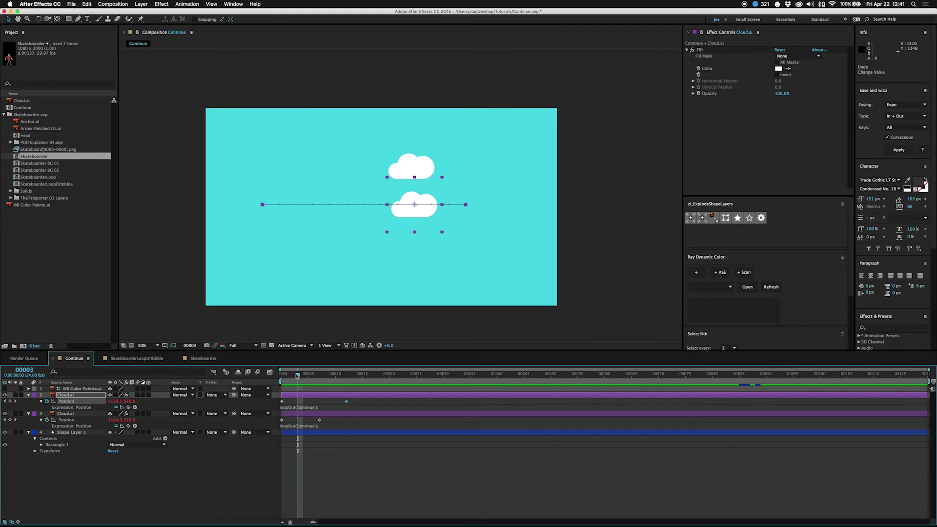
pyautogui.moveTo(297, 377); pyautogui.dragTo(279, 380)
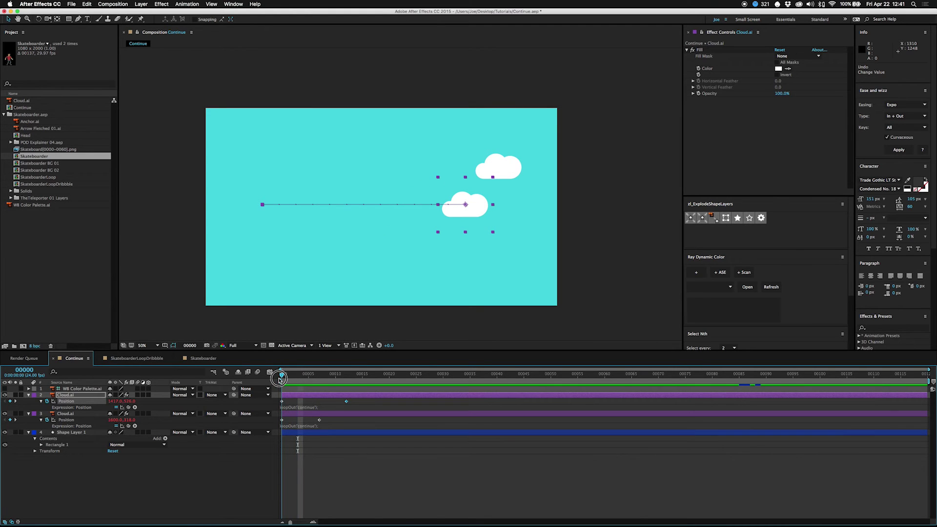
pyautogui.press('pagedown')
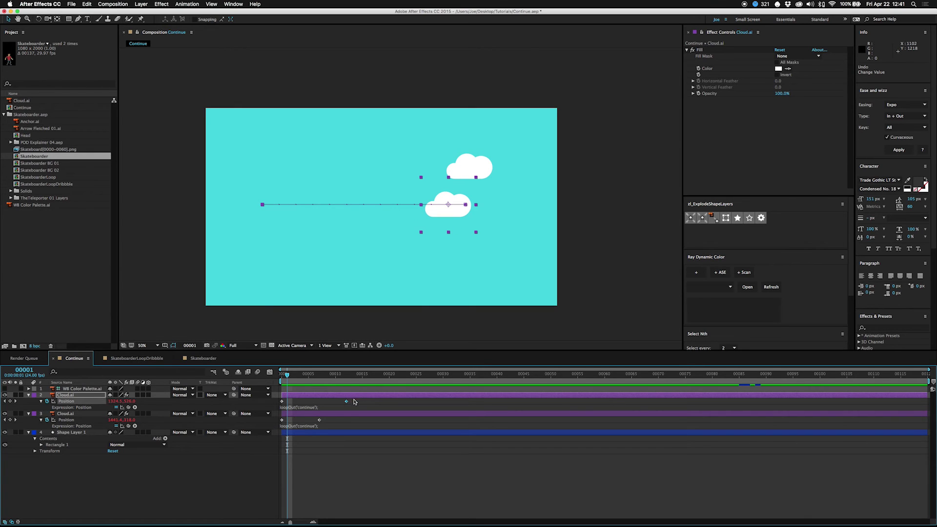
# Drag both clouds' end Position keyframes later, near frames 60 and 65, and preview.
pyautogui.moveTo(353, 402); pyautogui.dragTo(312, 425)
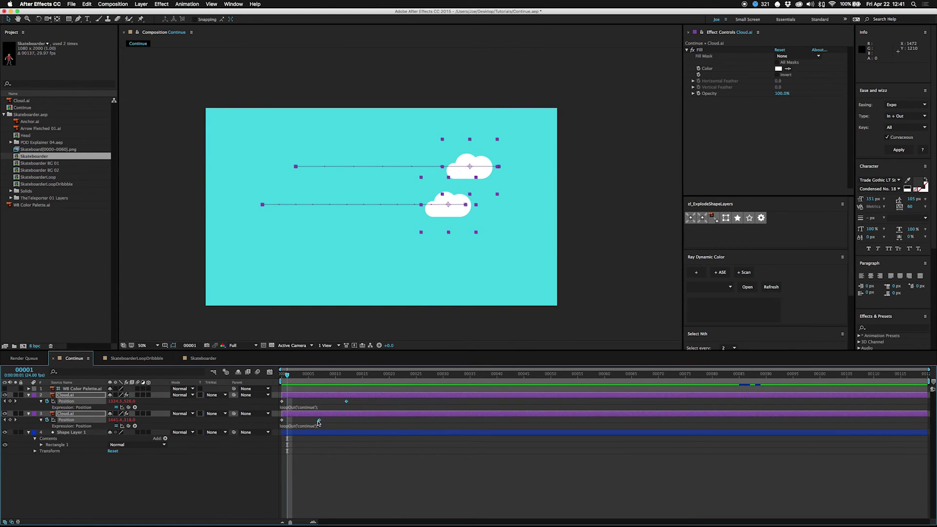
pyautogui.moveTo(320, 422); pyautogui.dragTo(615, 421)
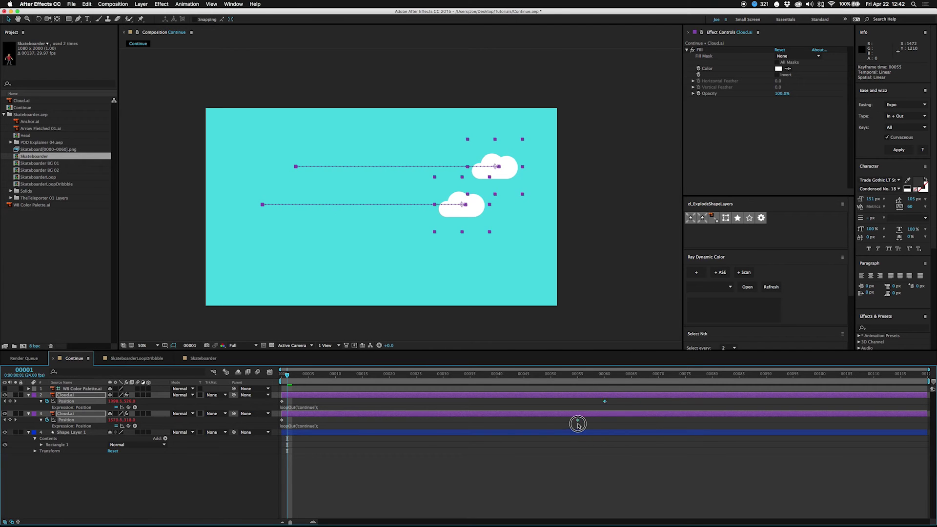
pyautogui.moveTo(577, 424); pyautogui.dragTo(293, 433)
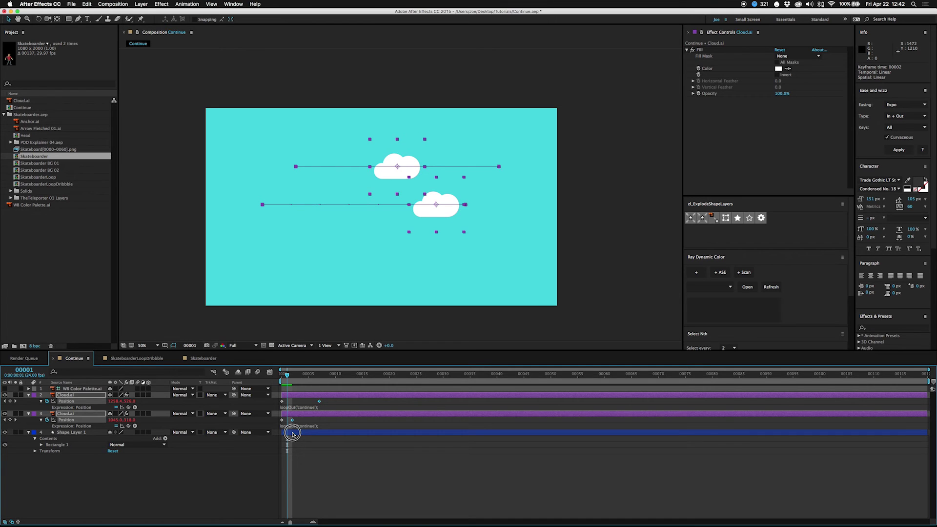
pyautogui.moveTo(292, 434); pyautogui.dragTo(531, 430)
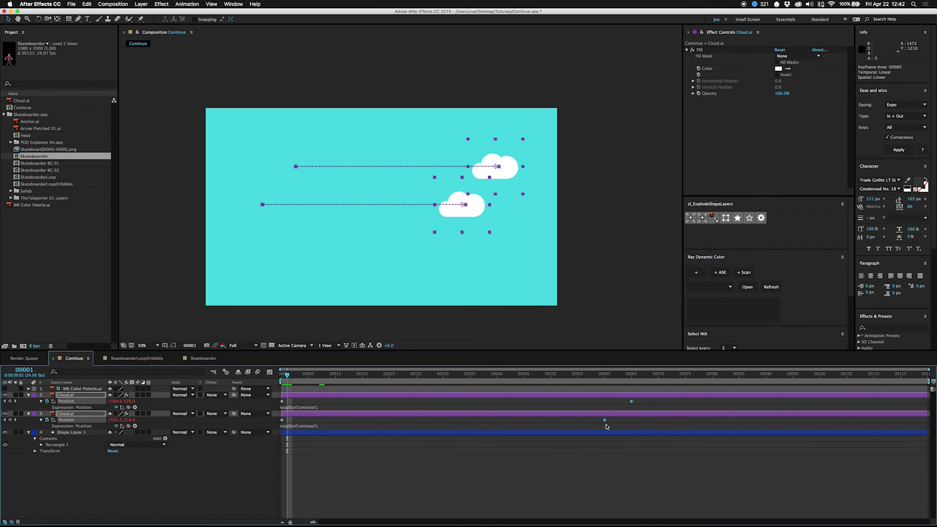
pyautogui.press('space')
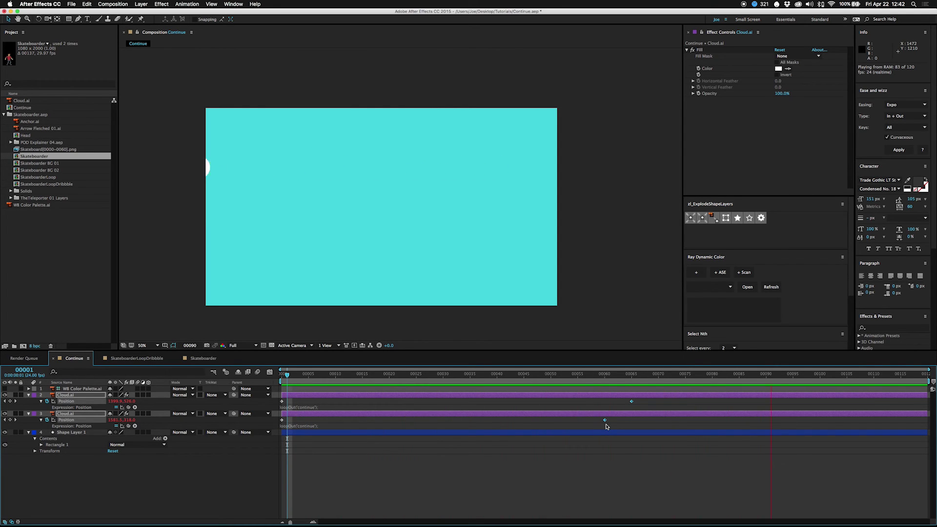
pyautogui.press('space')
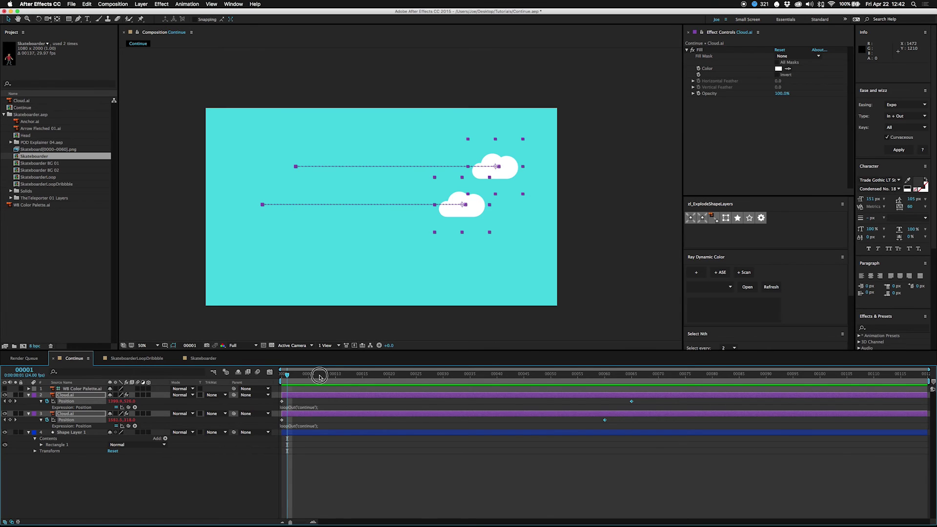
# Pull layer 2's end Position keyframe earlier to about frame 53 and preview the varied speeds.
pyautogui.moveTo(320, 376); pyautogui.dragTo(481, 418)
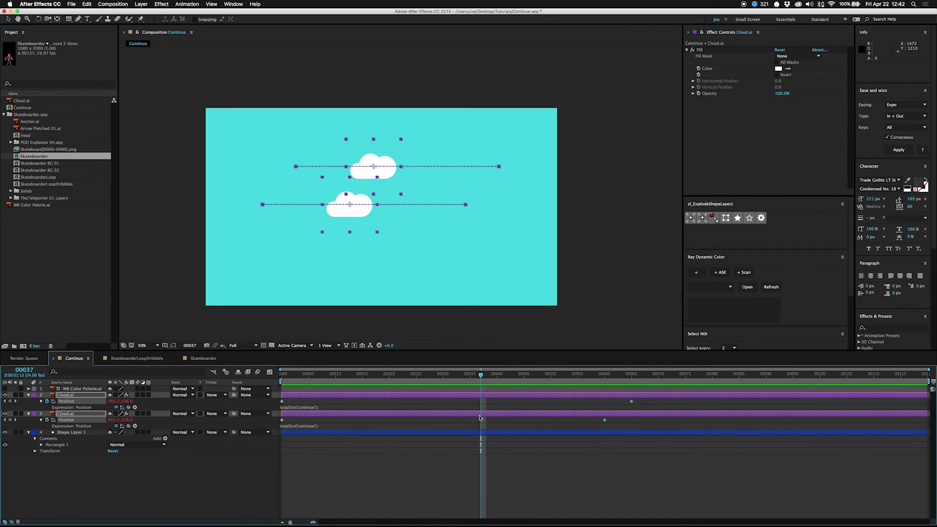
pyautogui.moveTo(631, 401); pyautogui.dragTo(574, 405)
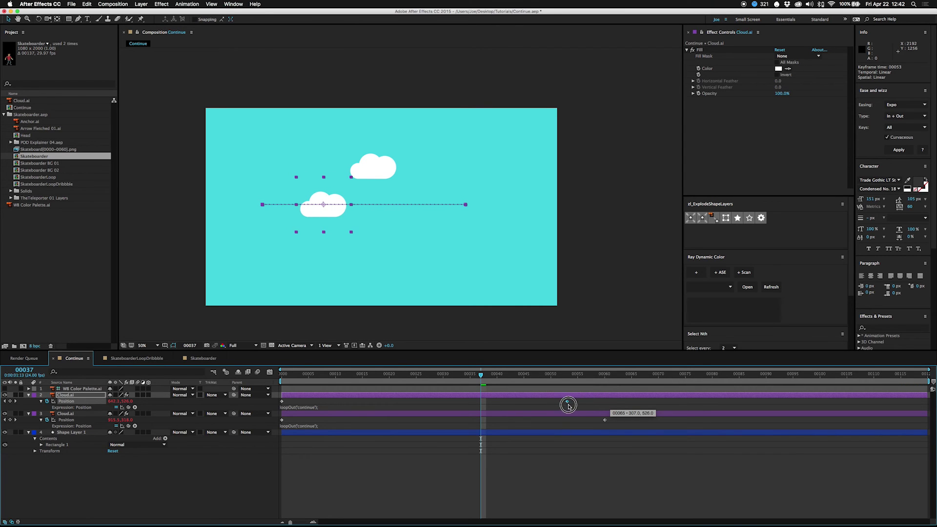
pyautogui.press('space')
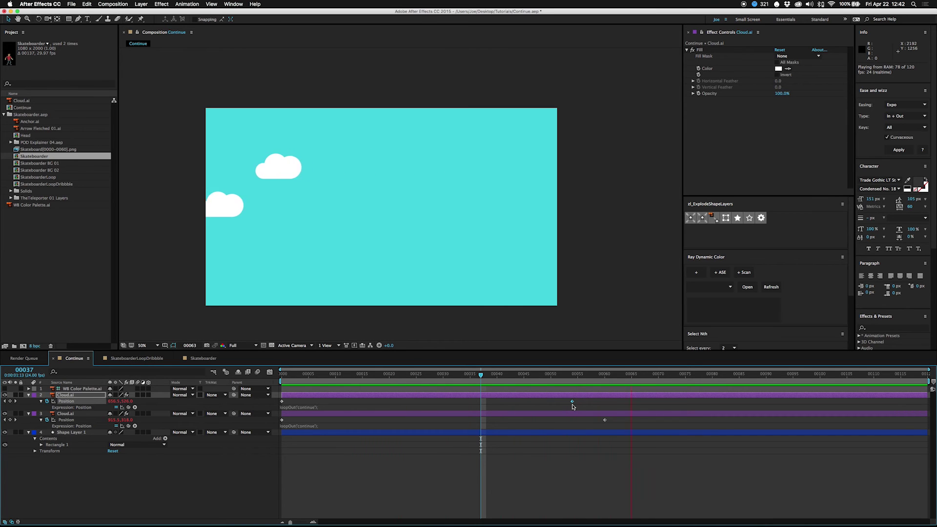
pyautogui.press('space')
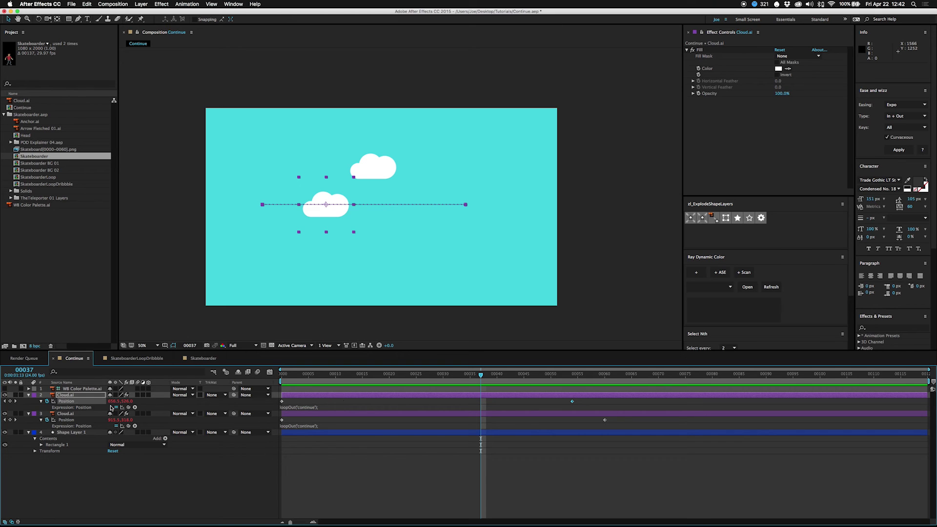
# Key the lower cloud's Position X at 806.5 on frame 37, preview, and check frame 68.
pyautogui.moveTo(113, 403); pyautogui.dragTo(168, 403)
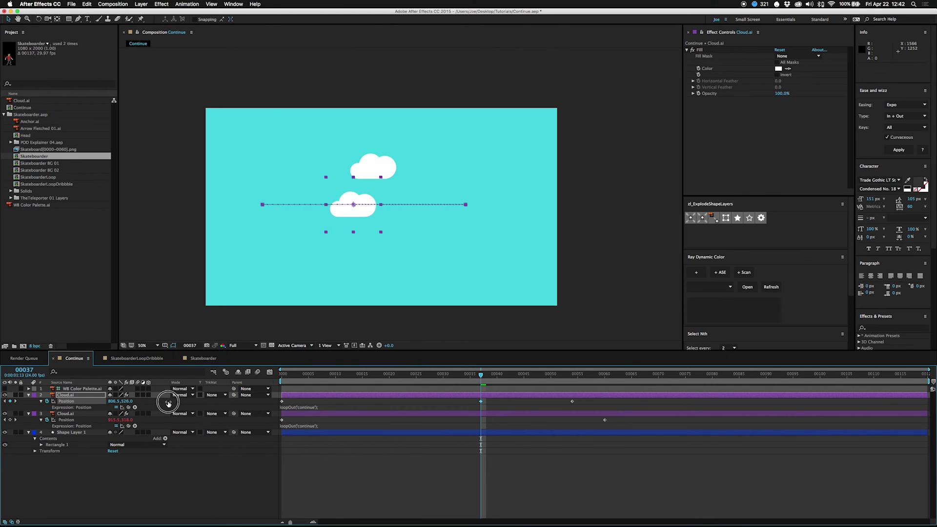
pyautogui.press('space')
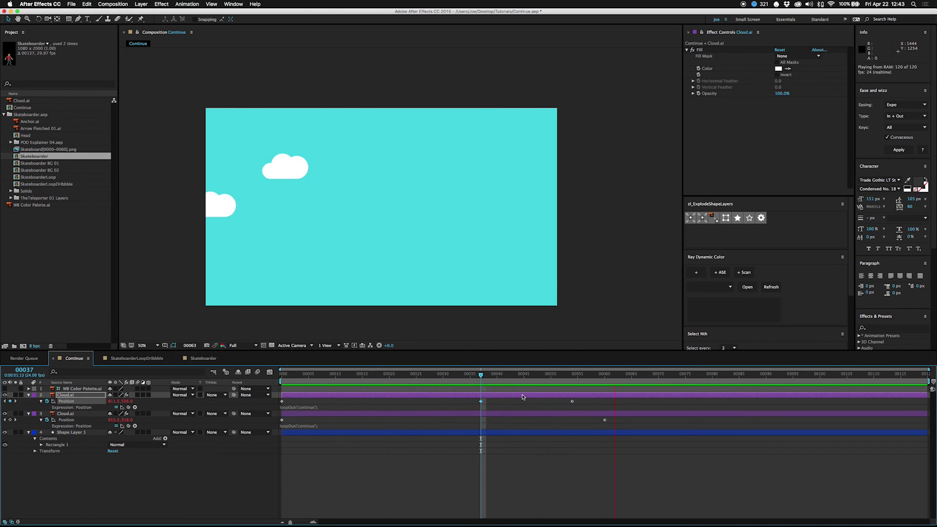
pyautogui.press('space')
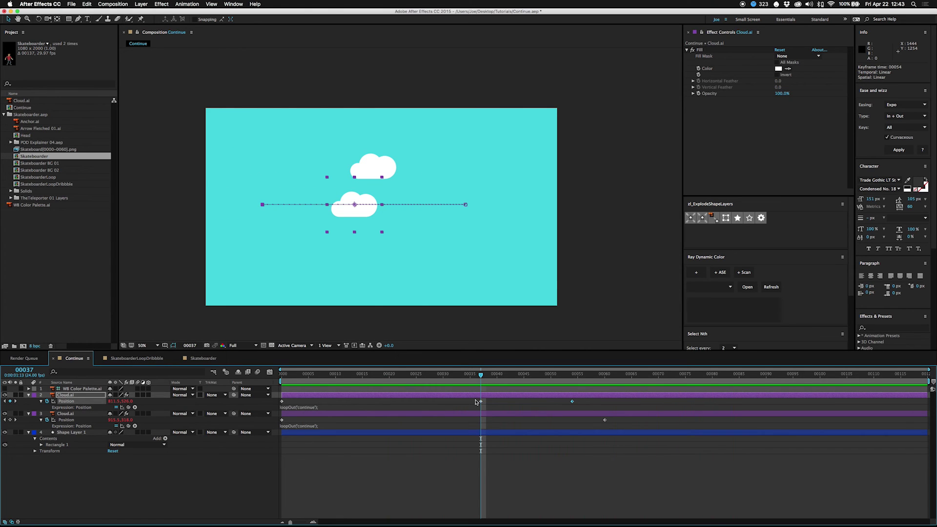
pyautogui.moveTo(472, 389)
pyautogui.mouseDown()
pyautogui.moveTo(568, 403)
pyautogui.moveTo(464, 403)
pyautogui.mouseUp()
pyautogui.press('super+z')
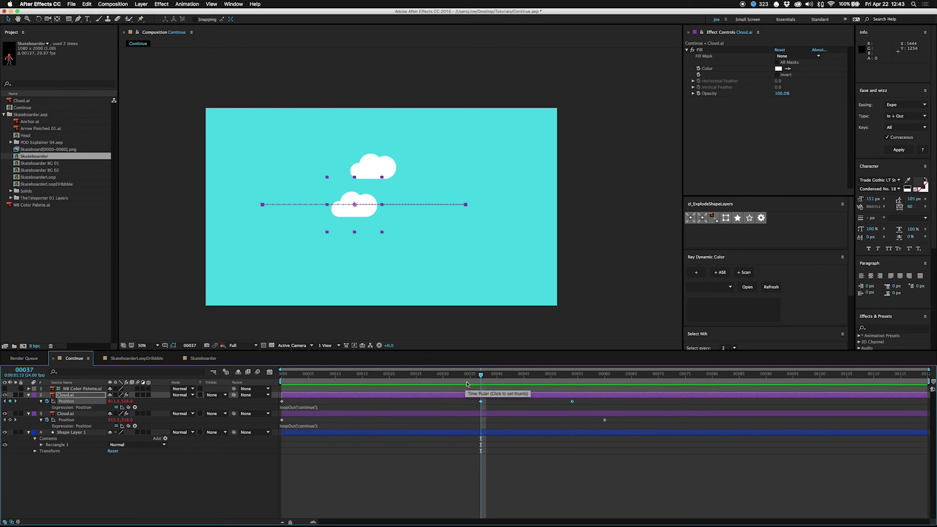
pyautogui.moveTo(481, 376); pyautogui.dragTo(742, 381)
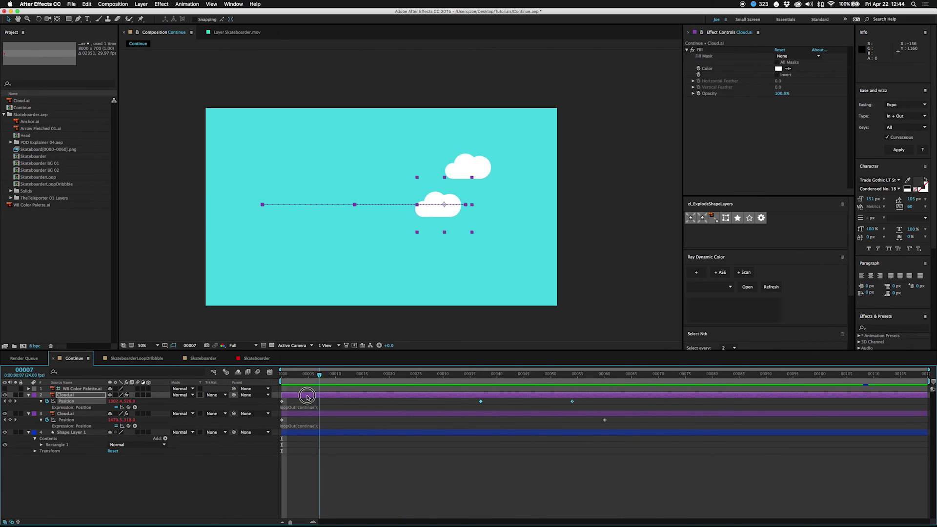
# Open the Skateboarder comp from POD Explainer 04.aep and scrub the wide comp's Skateboarder.mov slide.
pyautogui.moveTo(303, 381); pyautogui.dragTo(282, 380)
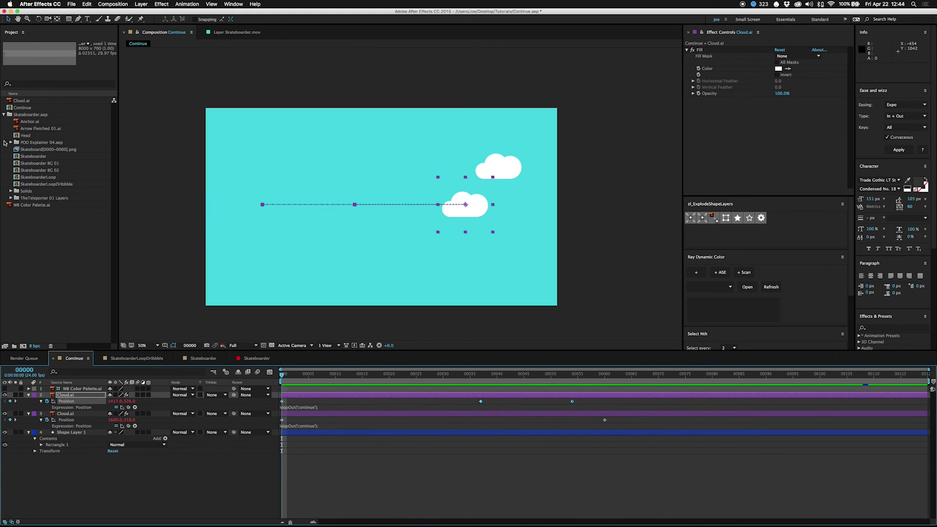
pyautogui.click(11, 143)
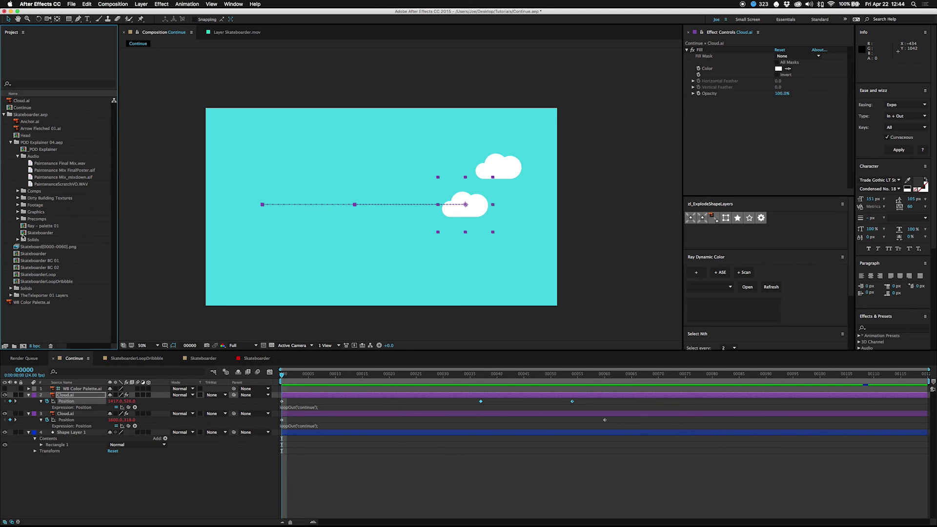
pyautogui.doubleClick(24, 233)
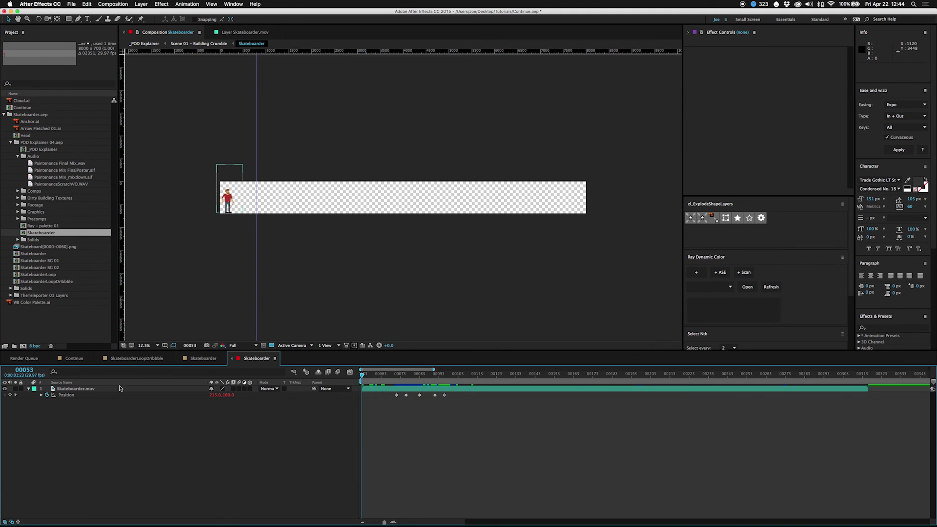
pyautogui.doubleClick(80, 389)
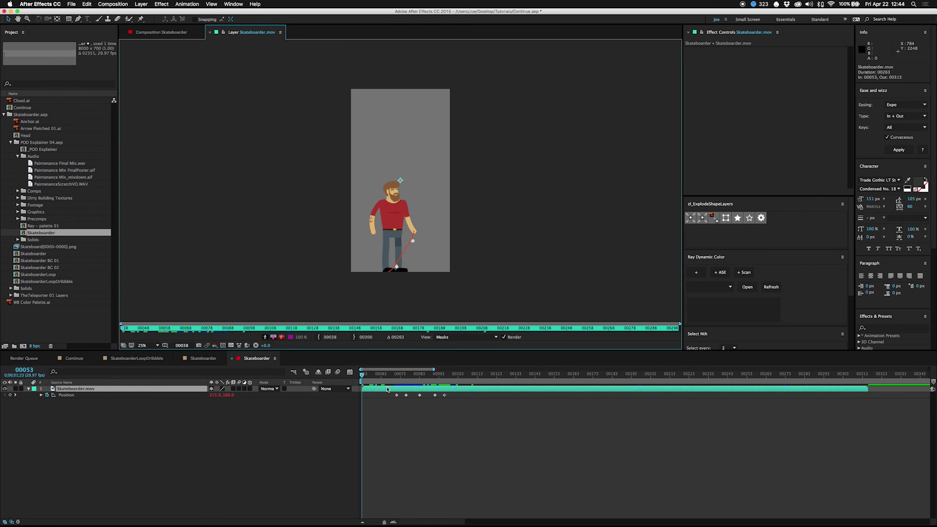
pyautogui.moveTo(378, 375); pyautogui.dragTo(694, 378)
pyautogui.click(232, 359)
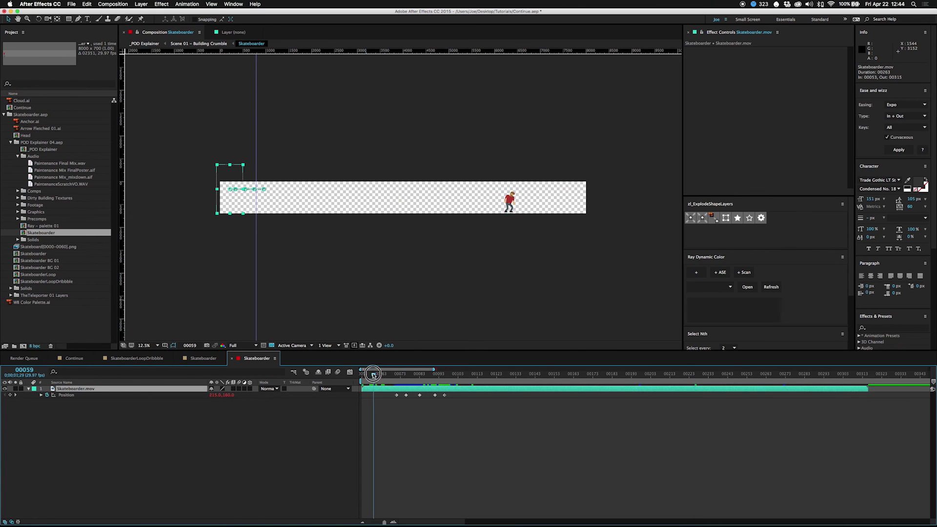
pyautogui.moveTo(364, 376); pyautogui.dragTo(774, 385)
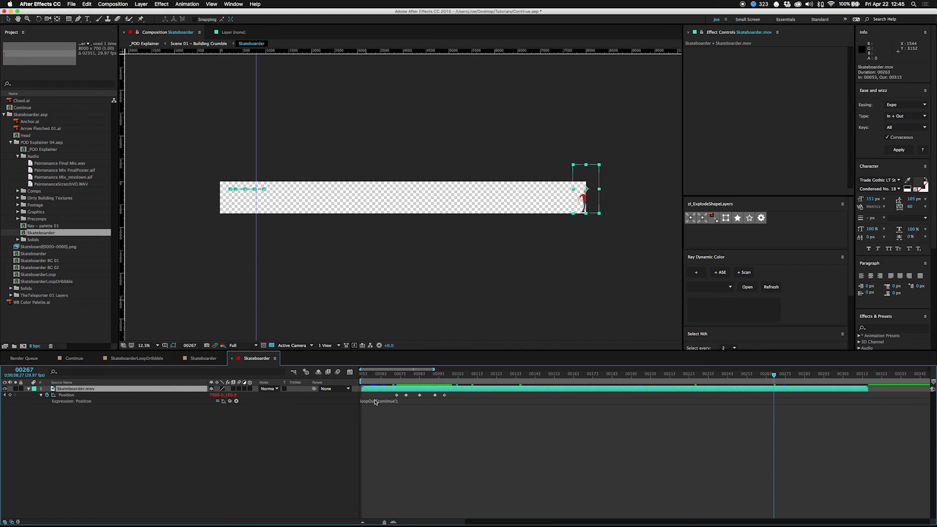
# Scrub the Skateboarder comp, zoom to 25%, and preview the skater riding continuously.
pyautogui.moveTo(510, 377); pyautogui.dragTo(541, 385)
pyautogui.press('.')
pyautogui.press('space')
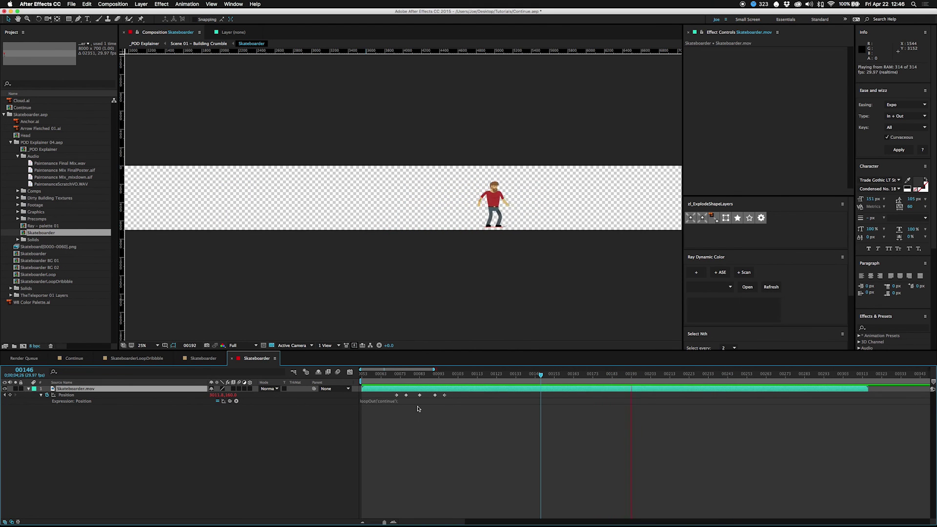